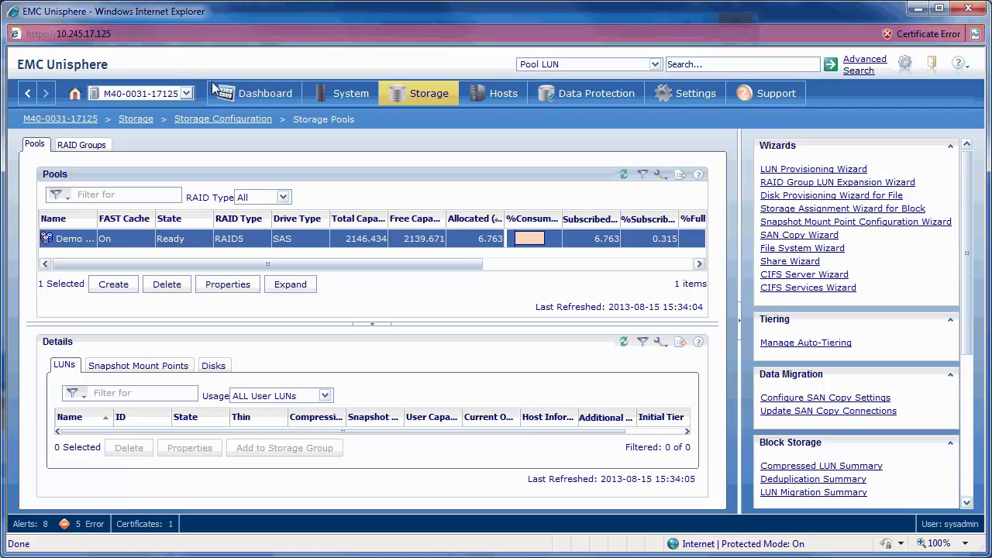
# - Create a 50 GB LUN named No-Active-Active in the Demo pool
pyautogui.rightClick(259, 240)
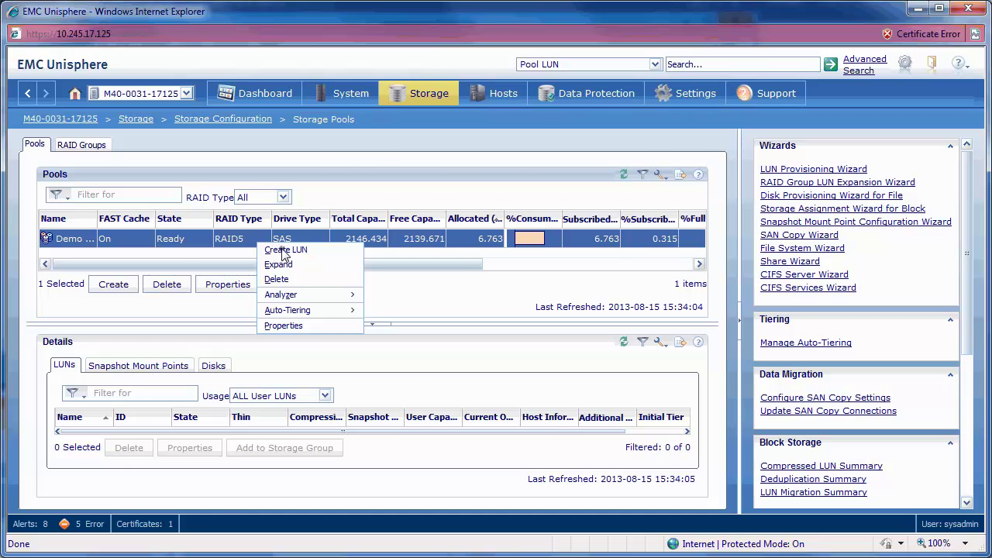
pyautogui.click(281, 249)
pyautogui.doubleClick(437, 299)
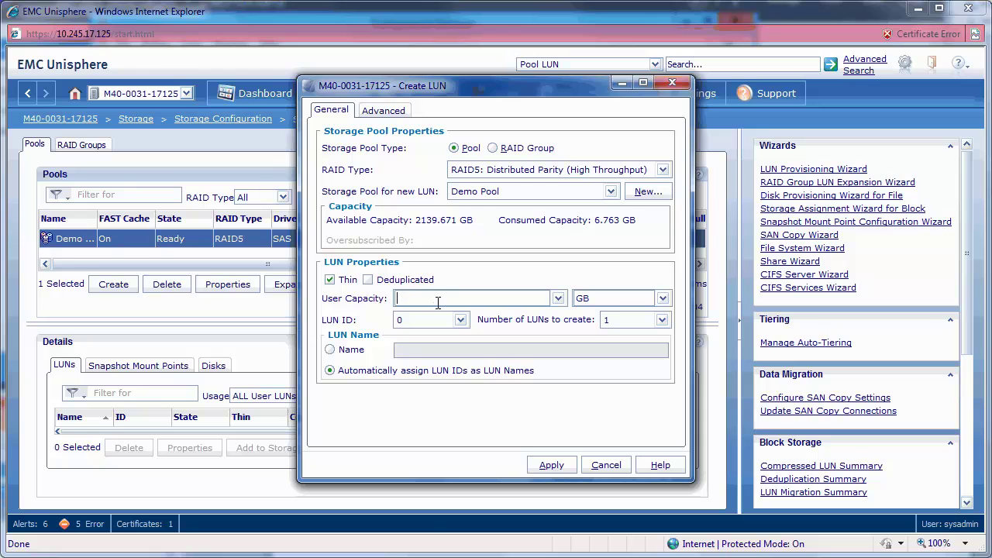
pyautogui.write('50')
pyautogui.click(330, 350)
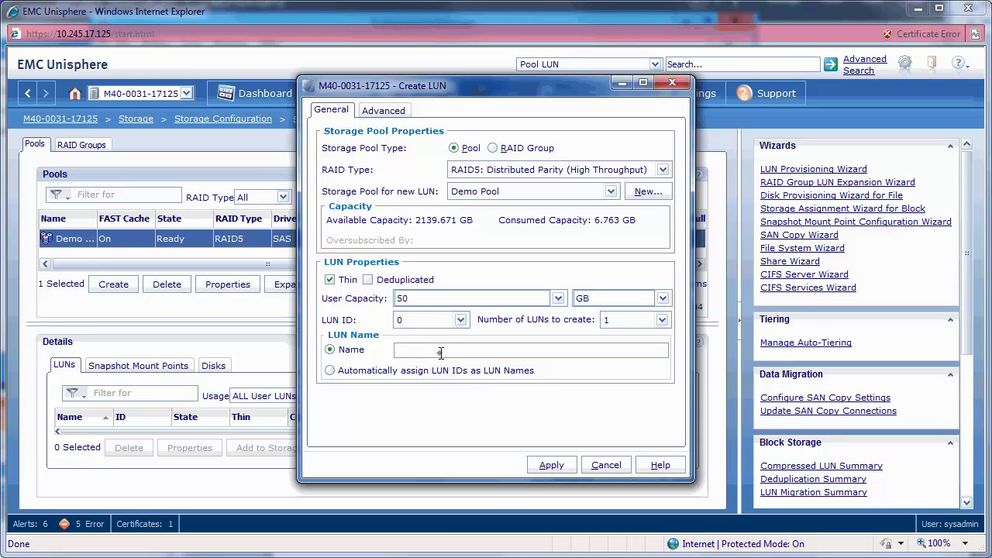
pyautogui.write('No-Active-Active')
pyautogui.click(551, 465)
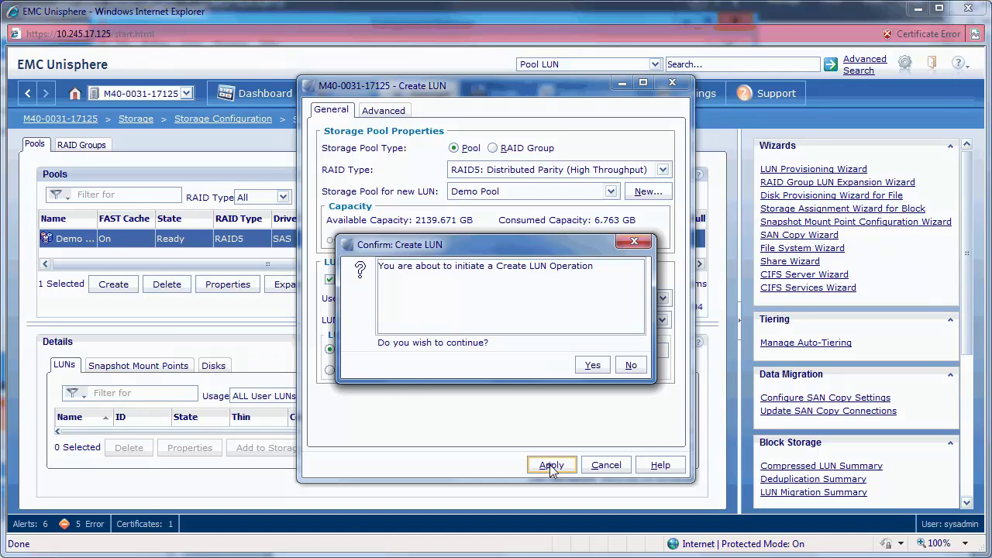
pyautogui.click(592, 365)
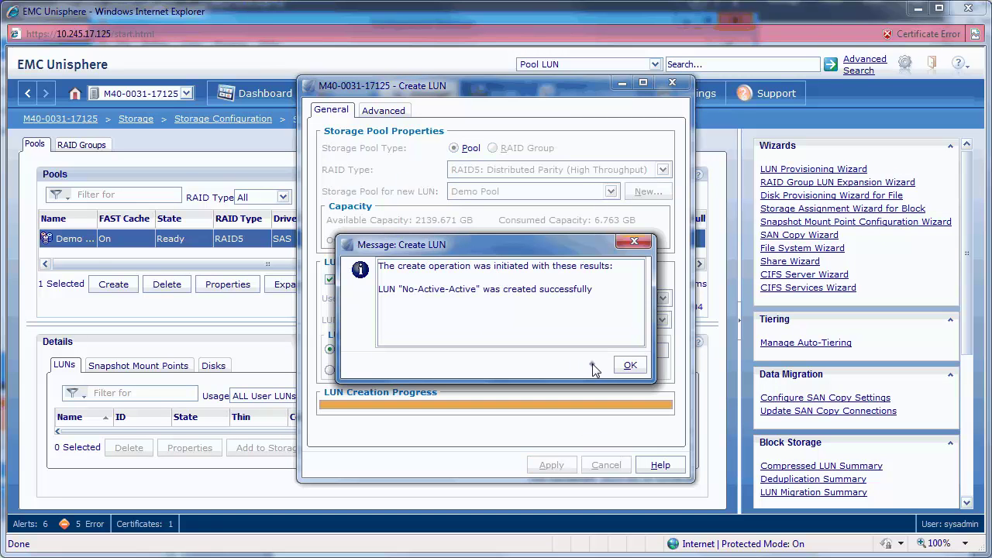
pyautogui.click(629, 365)
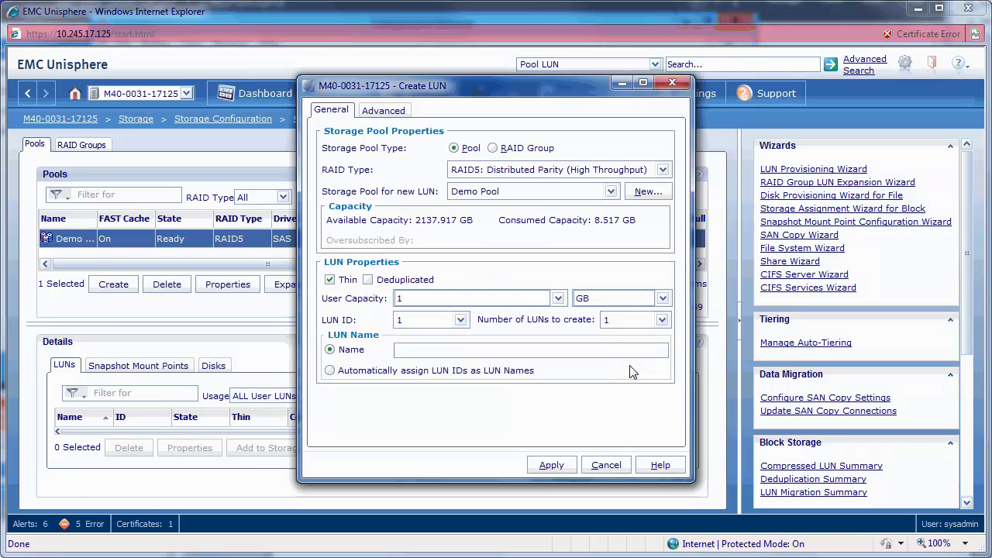
pyautogui.click(674, 84)
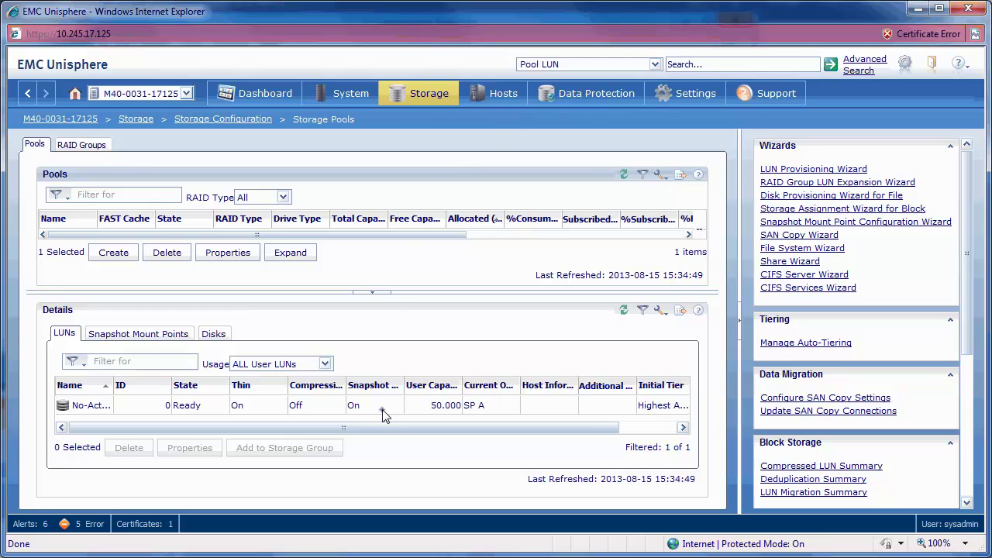
# - Add the No-Active-Active LUN to the Windows storage group
pyautogui.click(382, 409)
pyautogui.click(324, 448)
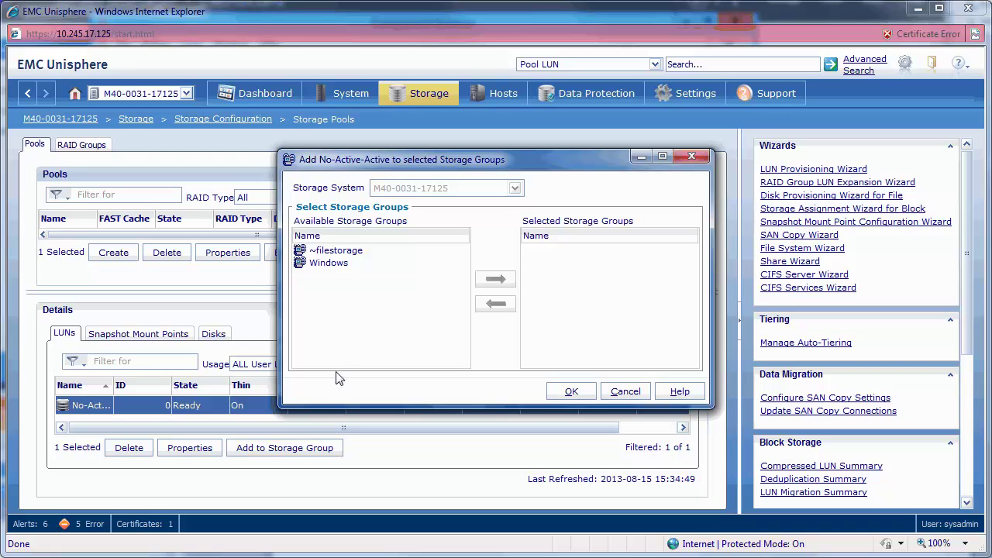
pyautogui.click(379, 265)
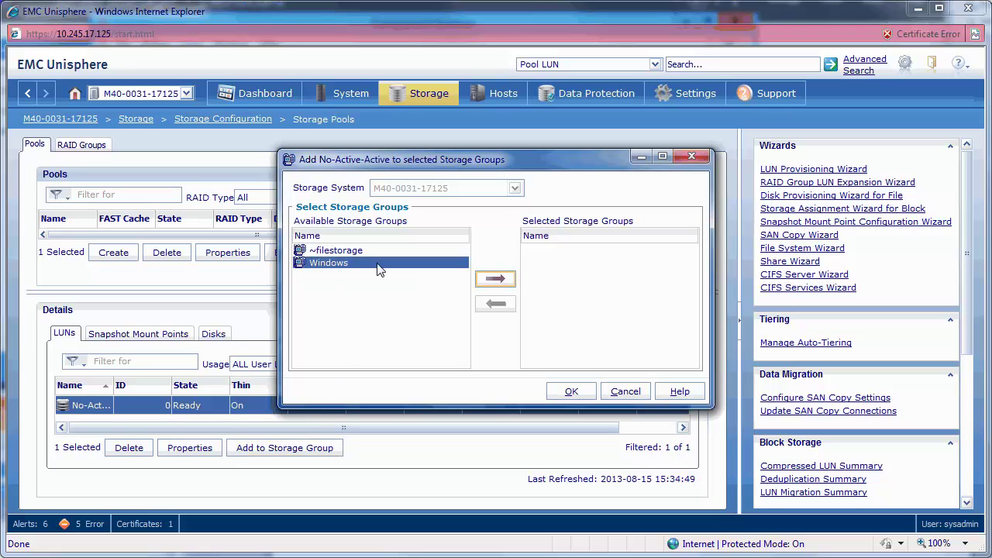
pyautogui.click(495, 279)
pyautogui.click(572, 392)
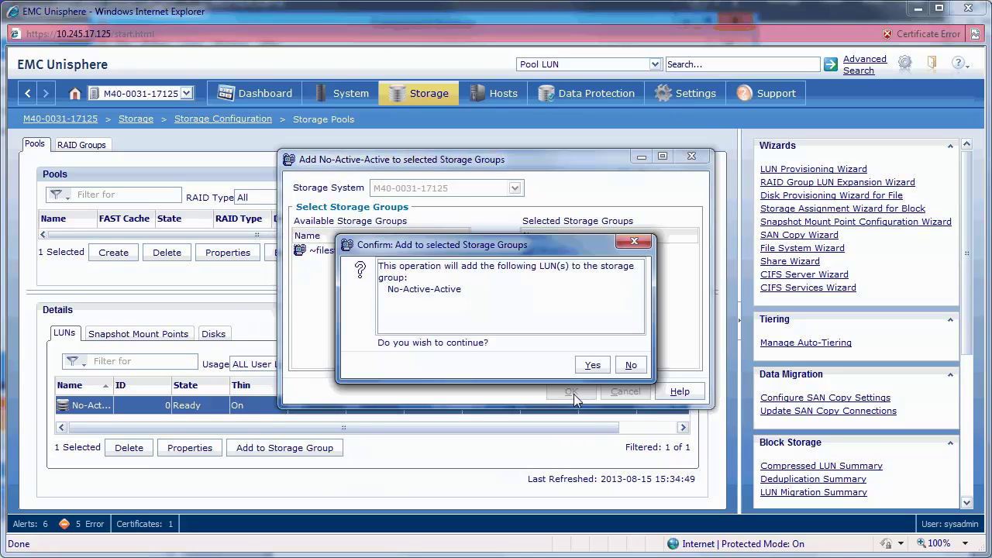
pyautogui.click(591, 365)
pyautogui.click(630, 367)
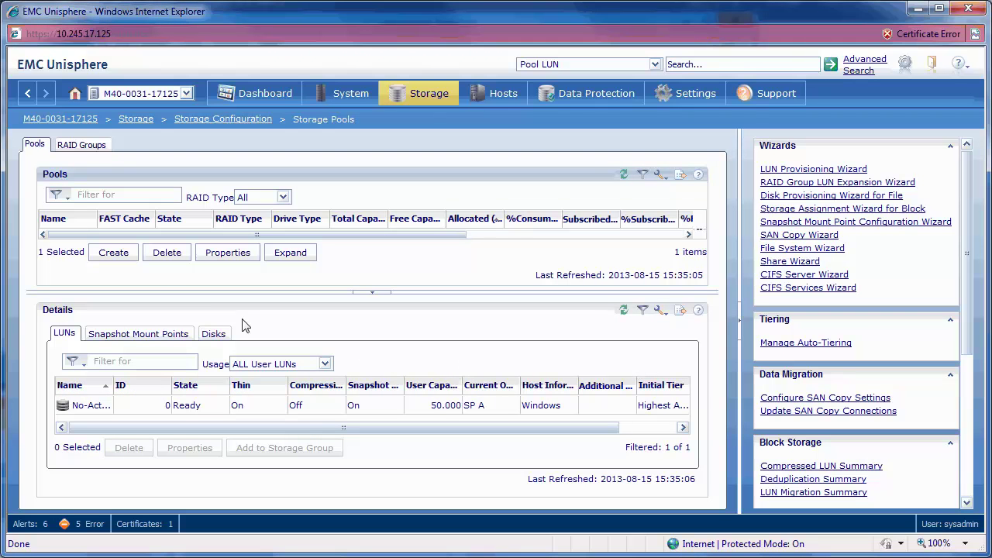
# - Create a 51 GB LUN named Active-Active on RAID Group 0, accepting the FAST Cache warning
pyautogui.click(81, 147)
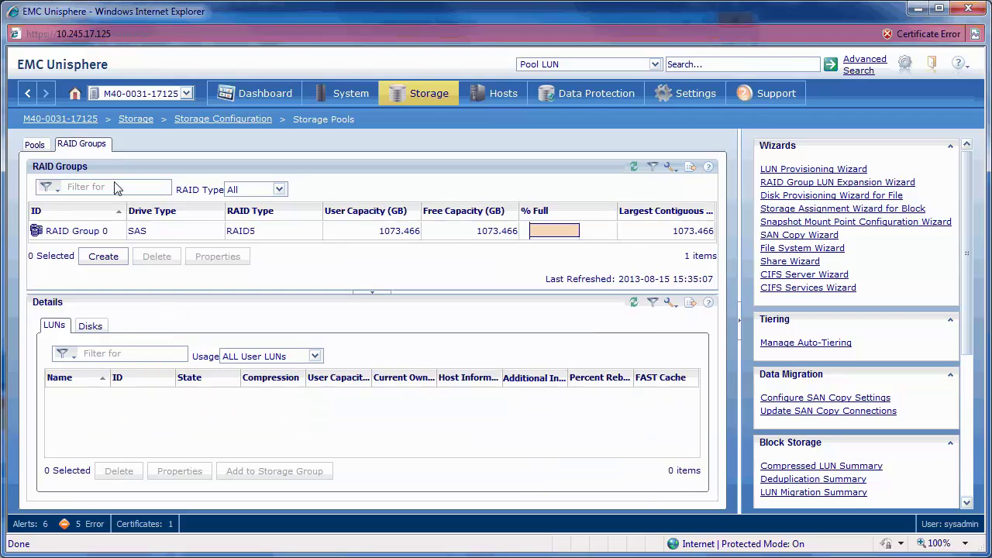
pyautogui.click(121, 239)
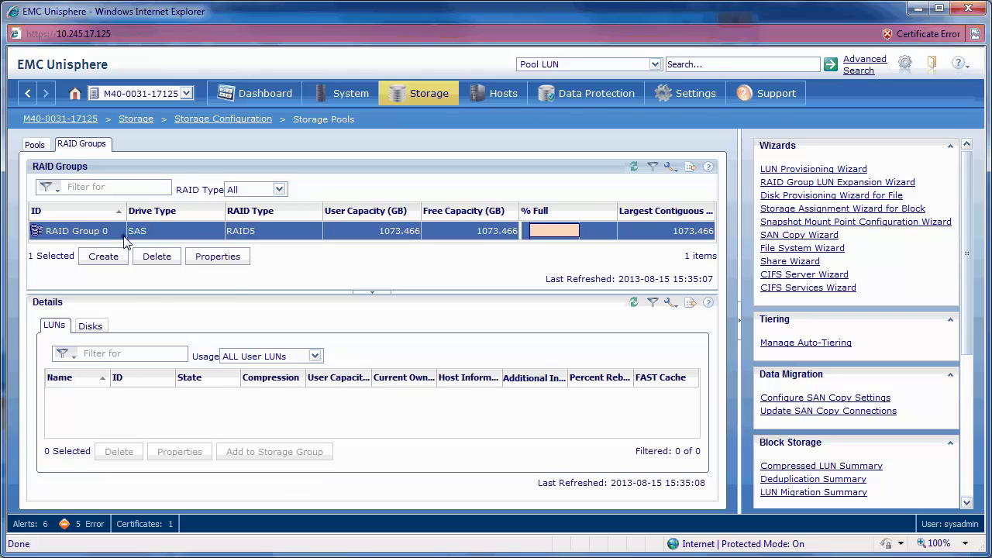
pyautogui.rightClick(122, 235)
pyautogui.click(202, 245)
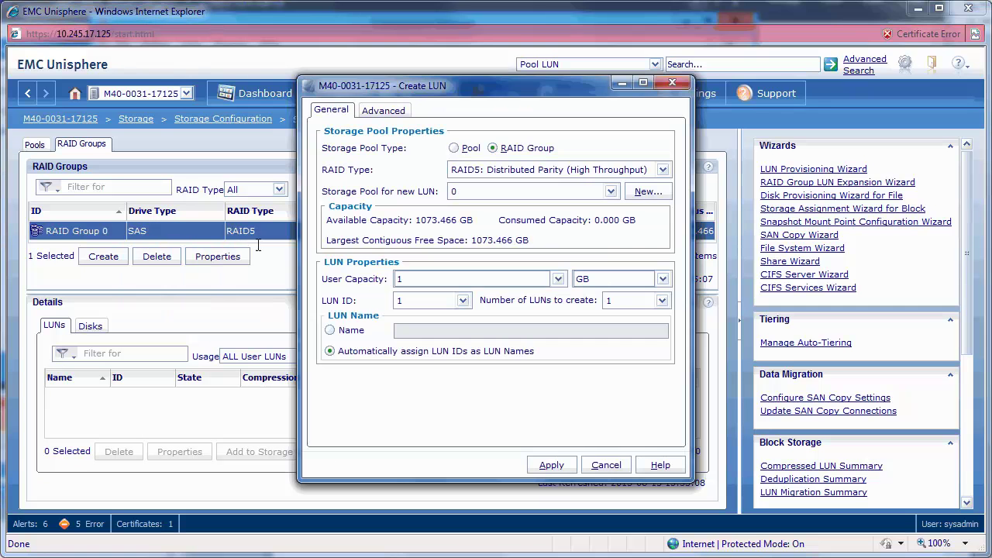
pyautogui.doubleClick(413, 281)
pyautogui.write('51')
pyautogui.click(331, 332)
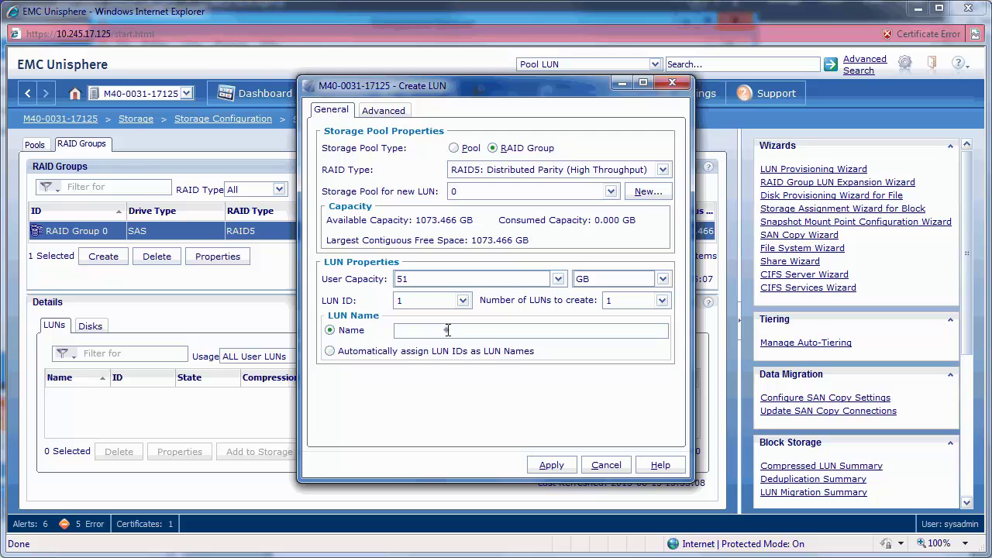
pyautogui.write('Active-Active')
pyautogui.click(545, 465)
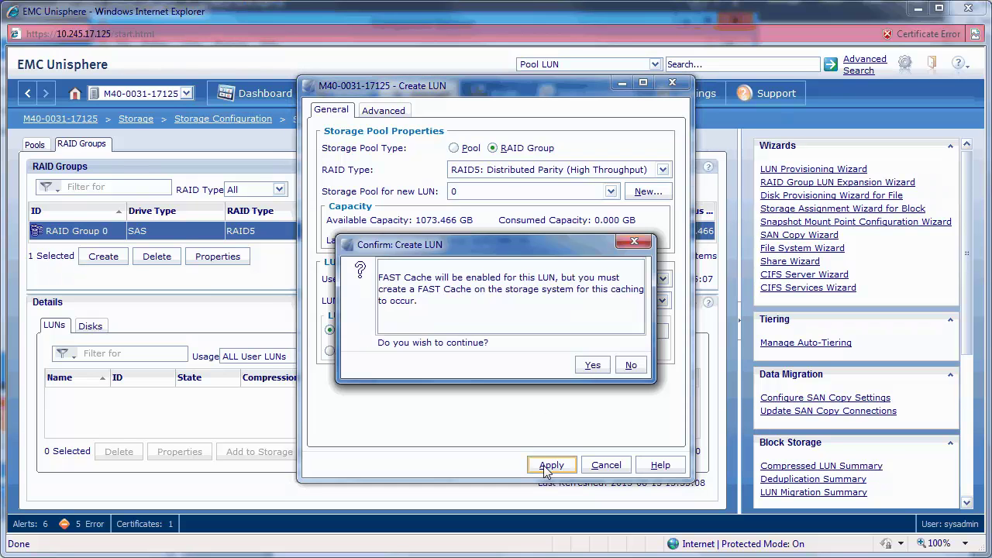
pyautogui.click(592, 365)
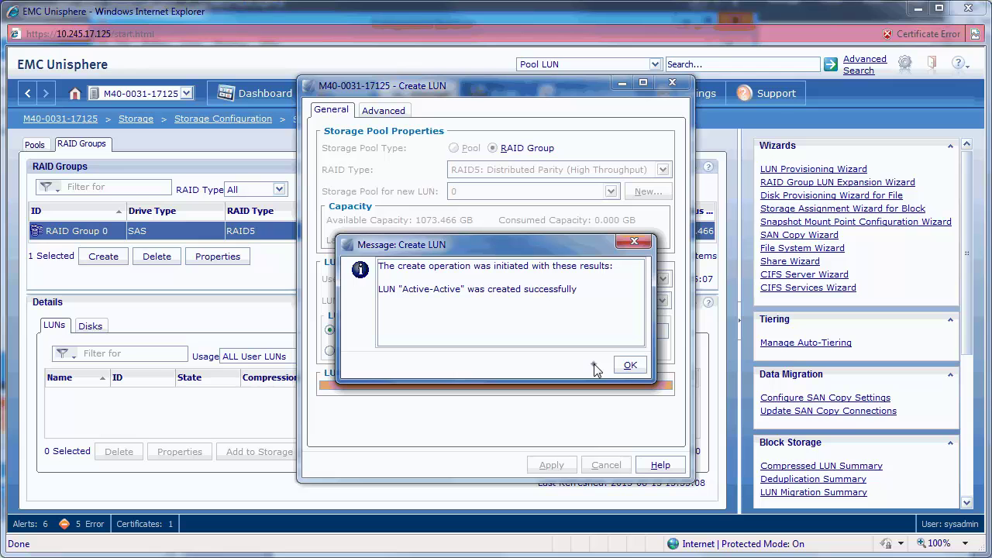
pyautogui.click(630, 366)
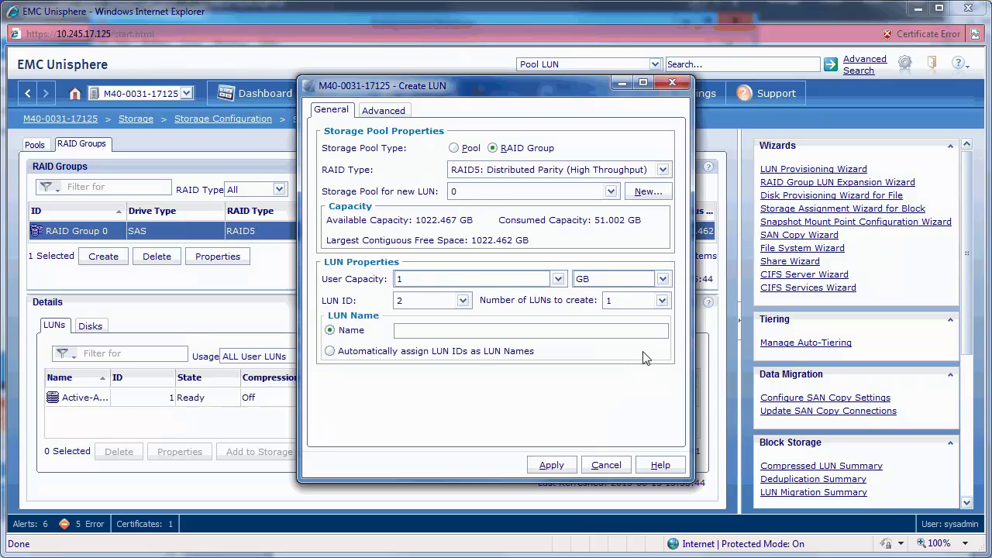
pyautogui.click(671, 82)
# - Add the Active-Active LUN to the Windows storage group
pyautogui.click(336, 404)
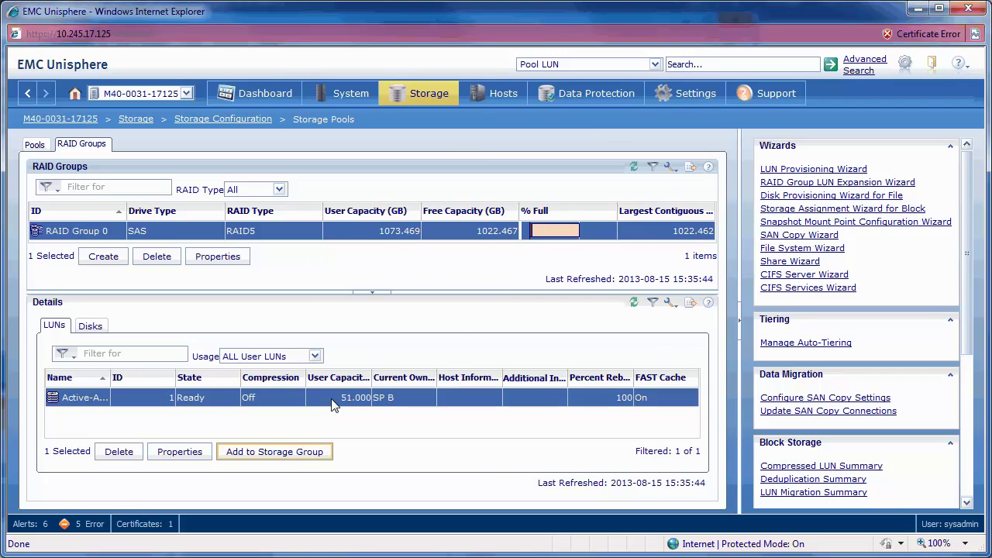
pyautogui.click(292, 460)
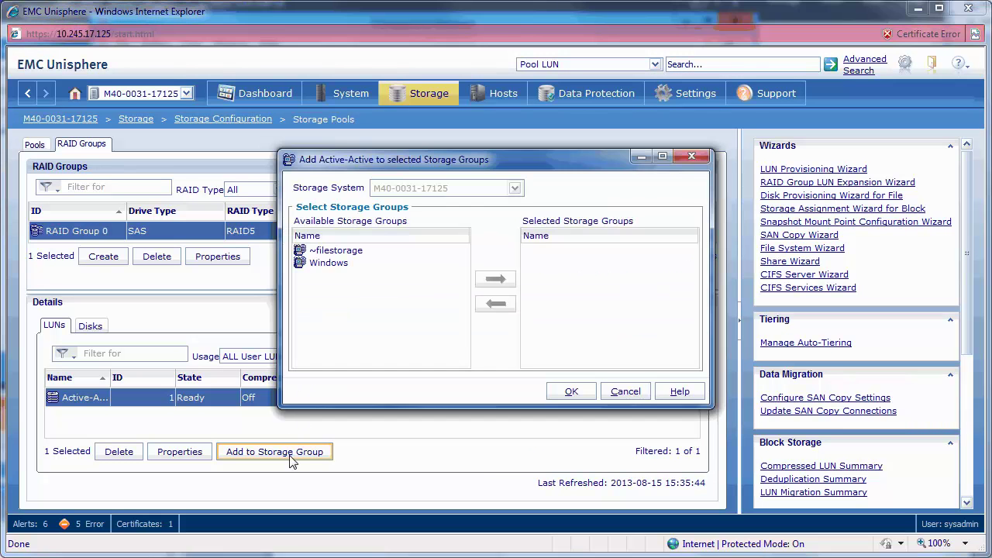
pyautogui.click(365, 264)
pyautogui.click(500, 280)
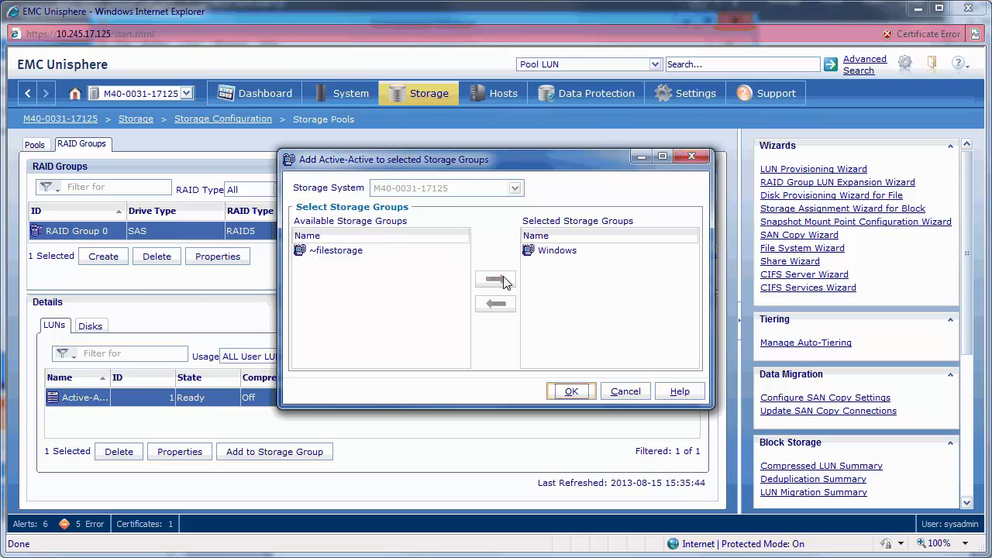
pyautogui.click(569, 392)
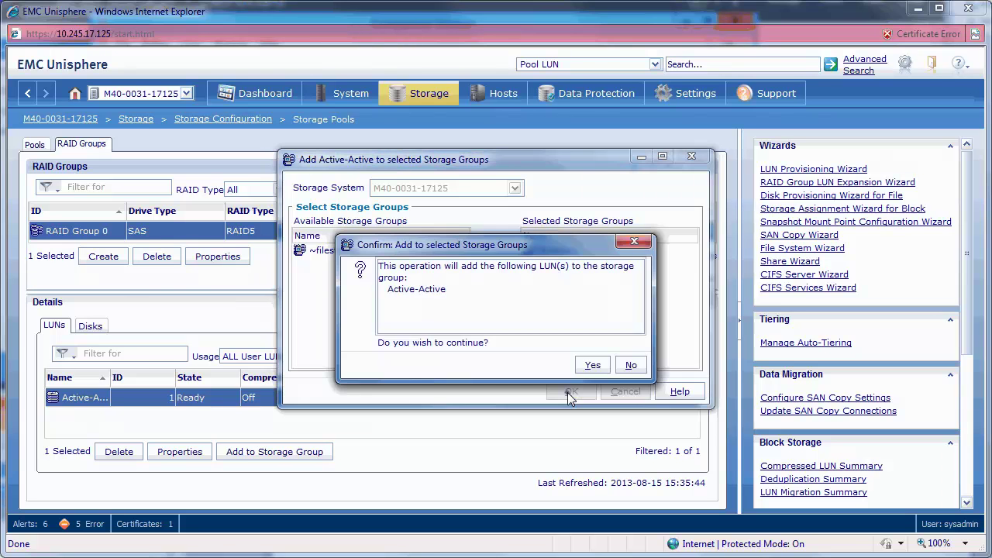
pyautogui.click(593, 365)
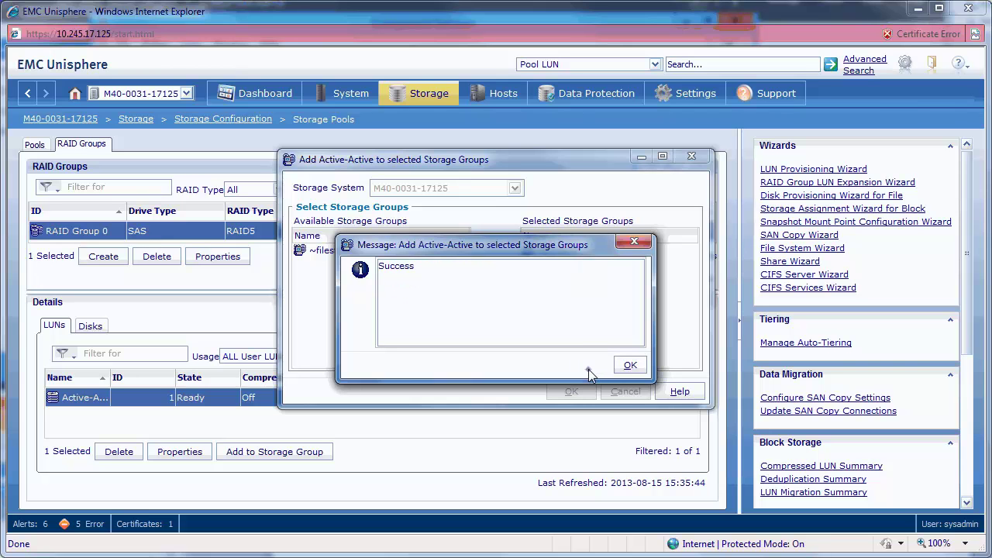
pyautogui.click(632, 366)
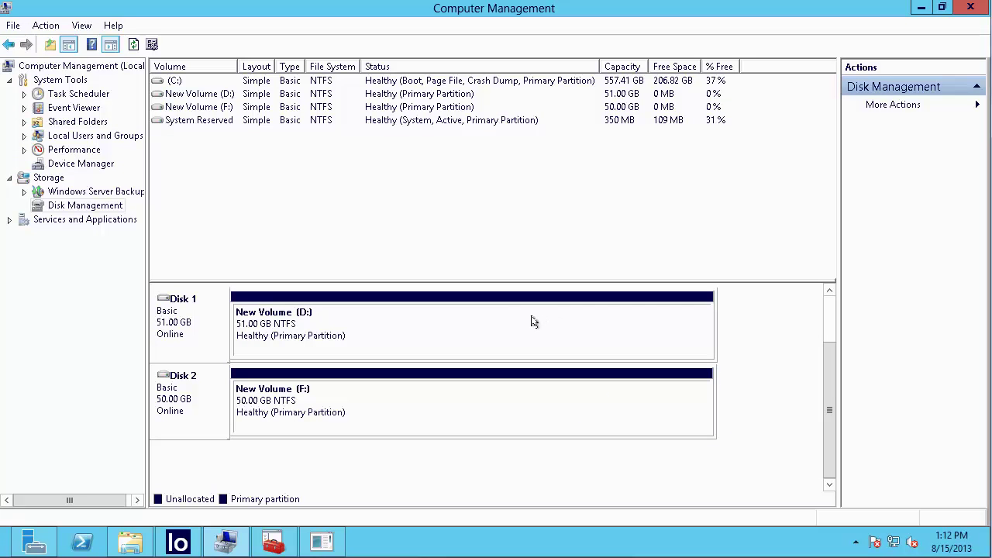
# - Check the D: and F: New Volume partitions in Disk Management, then bring up Iometer
pyautogui.click(518, 327)
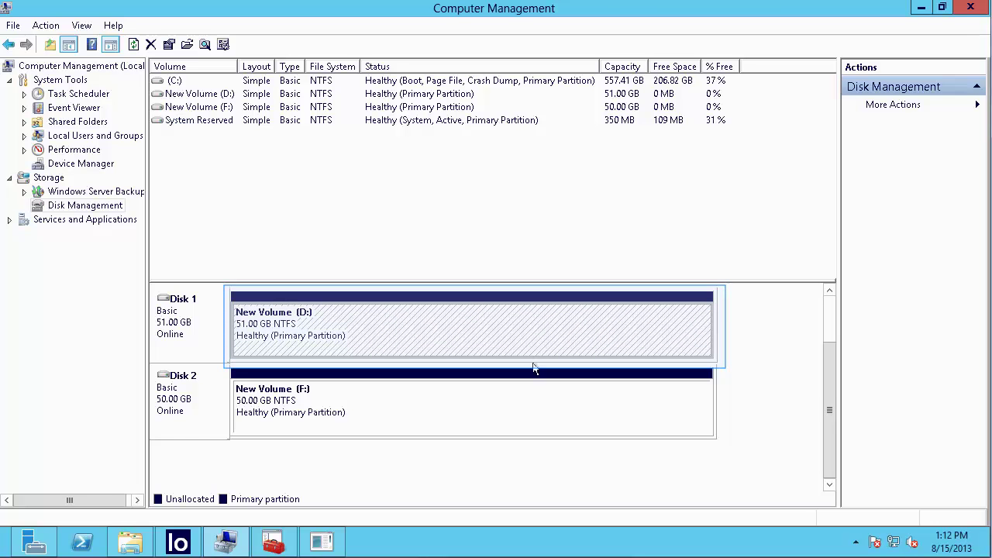
pyautogui.click(535, 400)
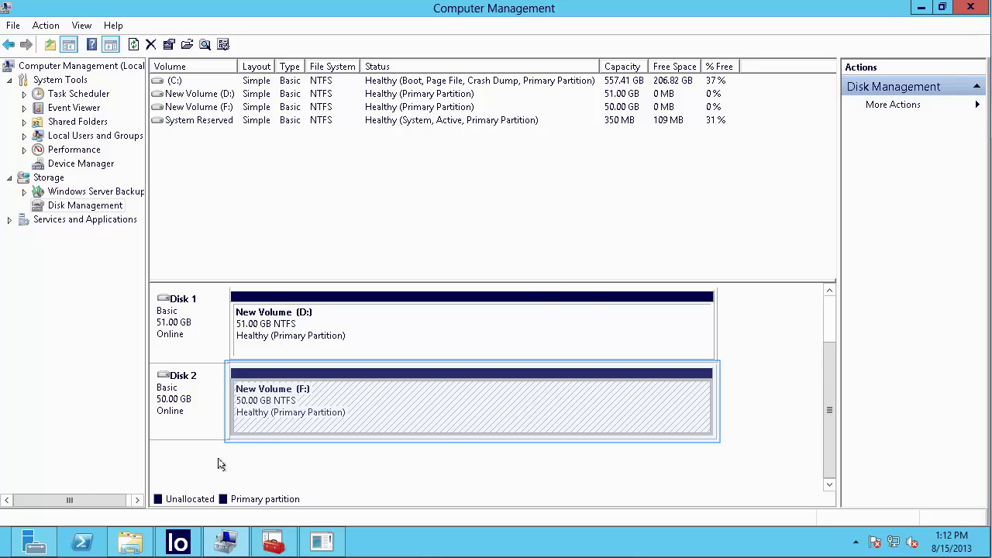
pyautogui.click(178, 542)
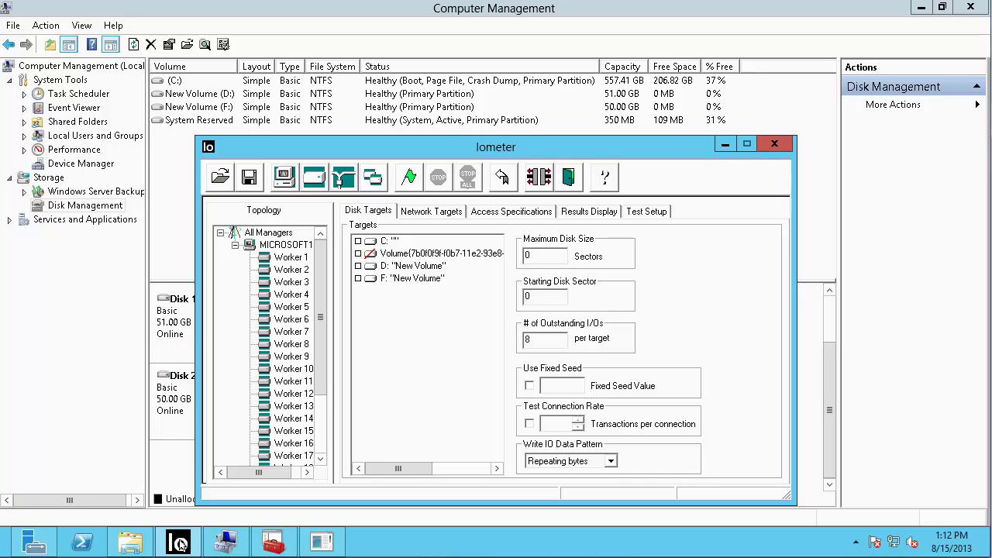
# - Target the D: New Volume and assign the 8k Random Writes access specification
pyautogui.click(359, 266)
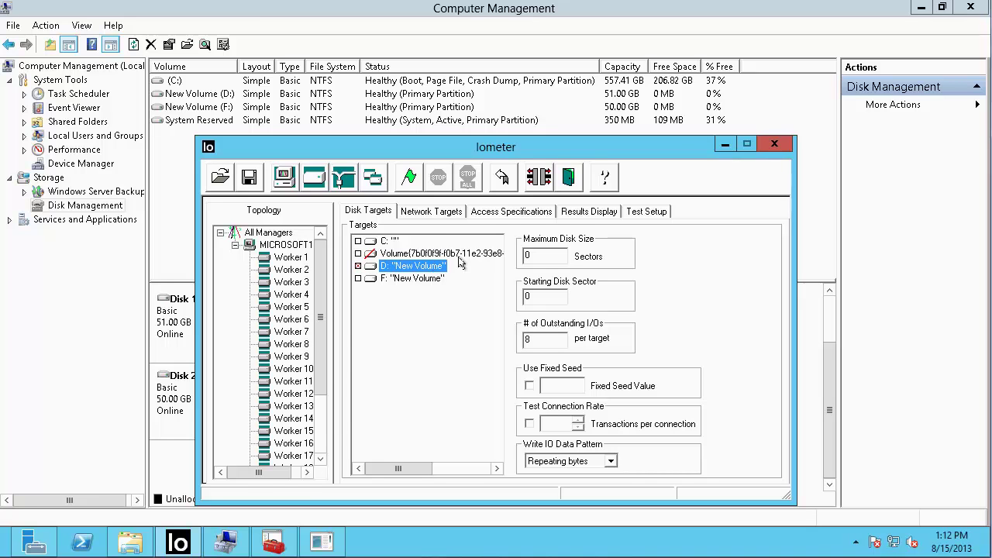
pyautogui.click(519, 214)
pyautogui.click(616, 440)
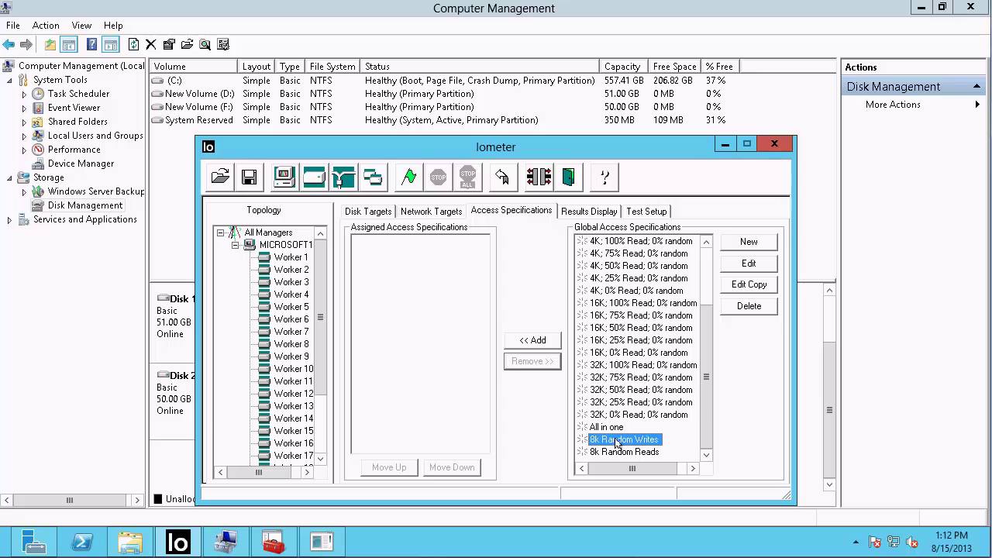
pyautogui.click(526, 345)
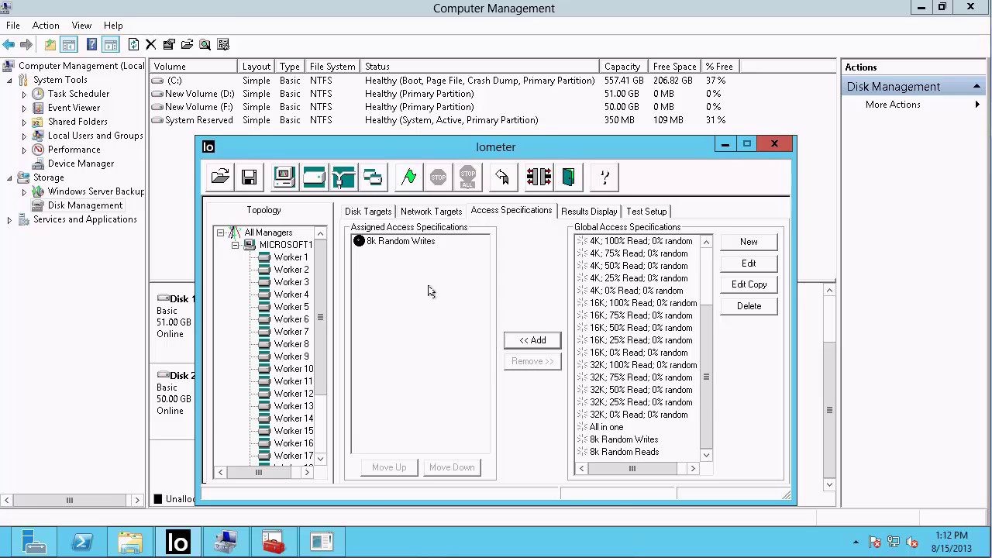
# - Start the test, save the results, and switch to the PowerPath console
pyautogui.click(410, 182)
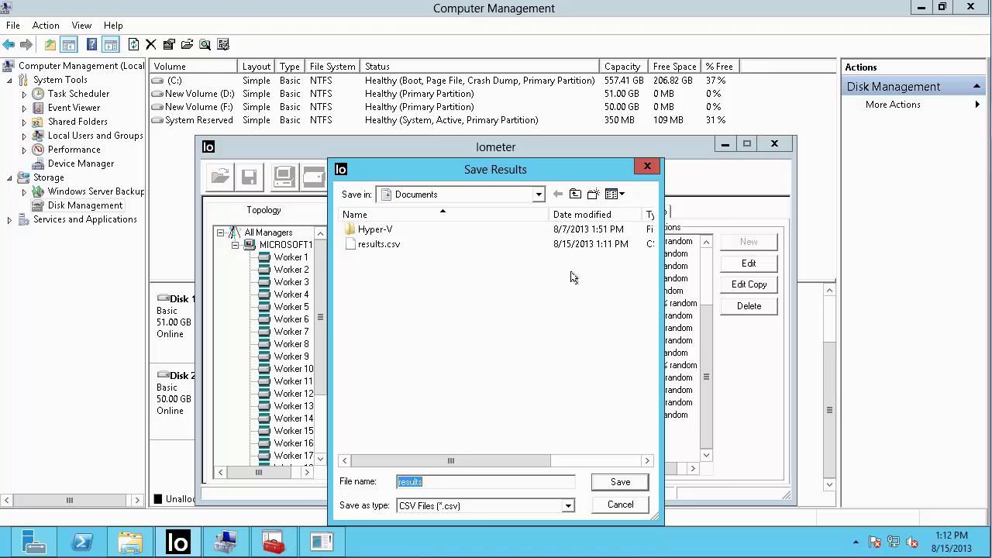
pyautogui.click(619, 482)
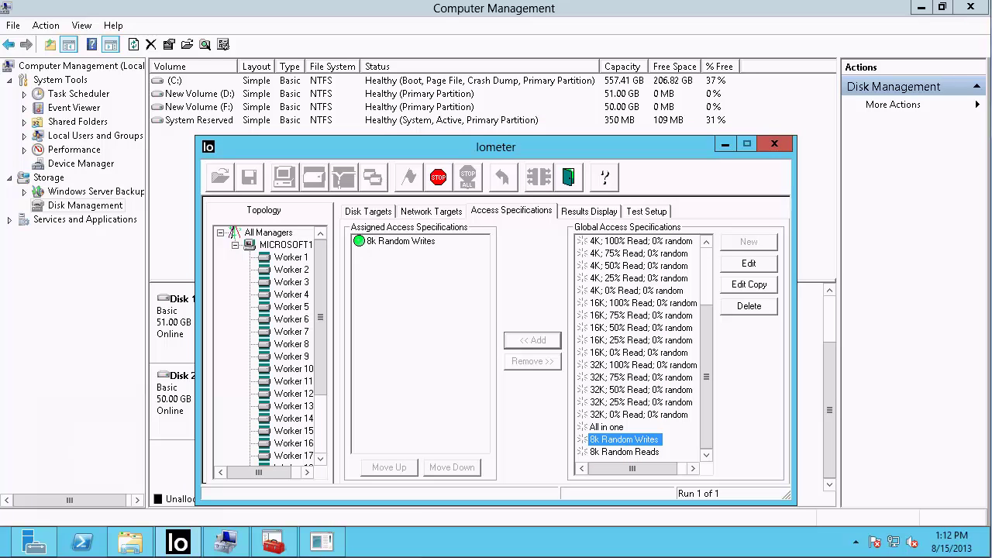
pyautogui.hotkey('alt', 'Tab')
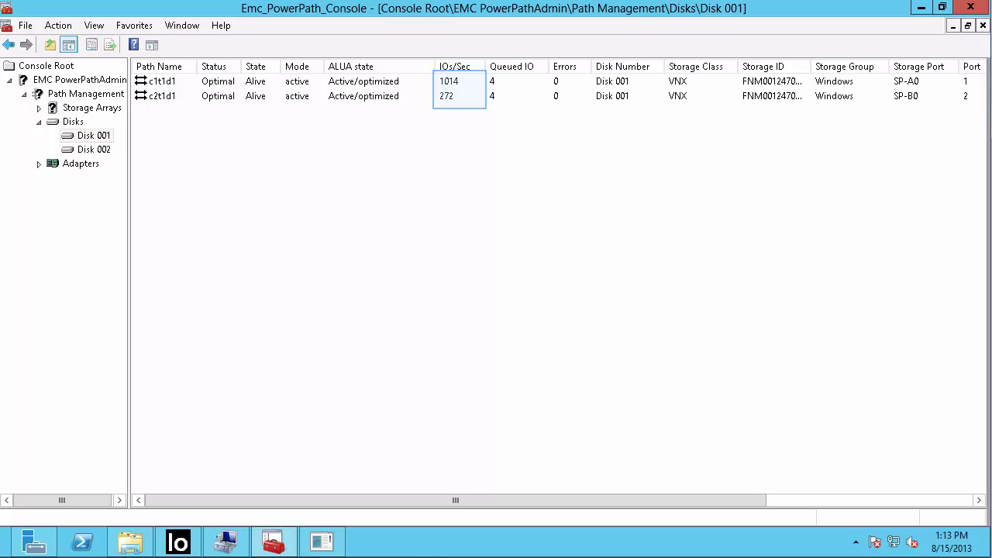
# - Return to Iometer after comparing Disk 001's IOs/sec on both paths
pyautogui.click(178, 541)
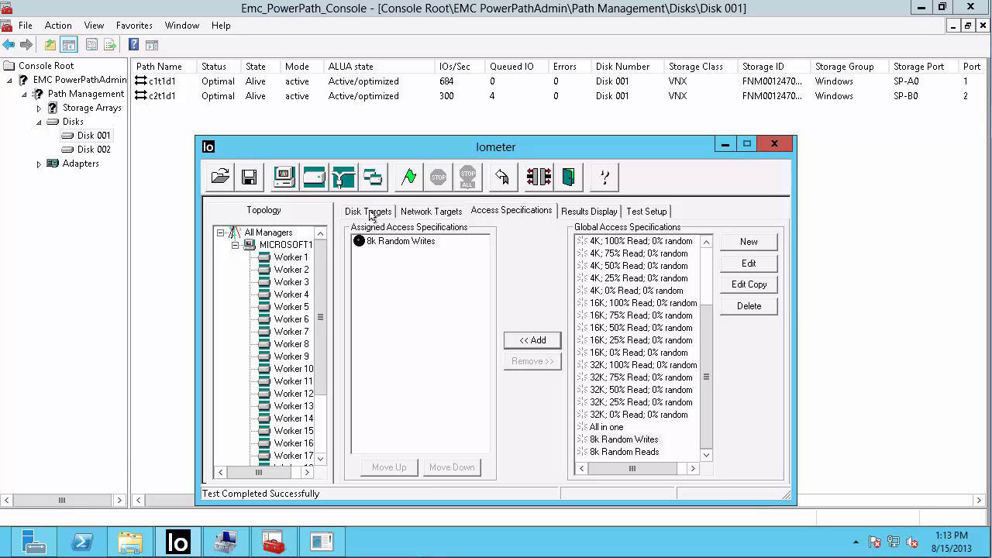
# - Rerun 8k Random Writes with F: New Volume as the only target and view Disk 002's paths
pyautogui.click(369, 212)
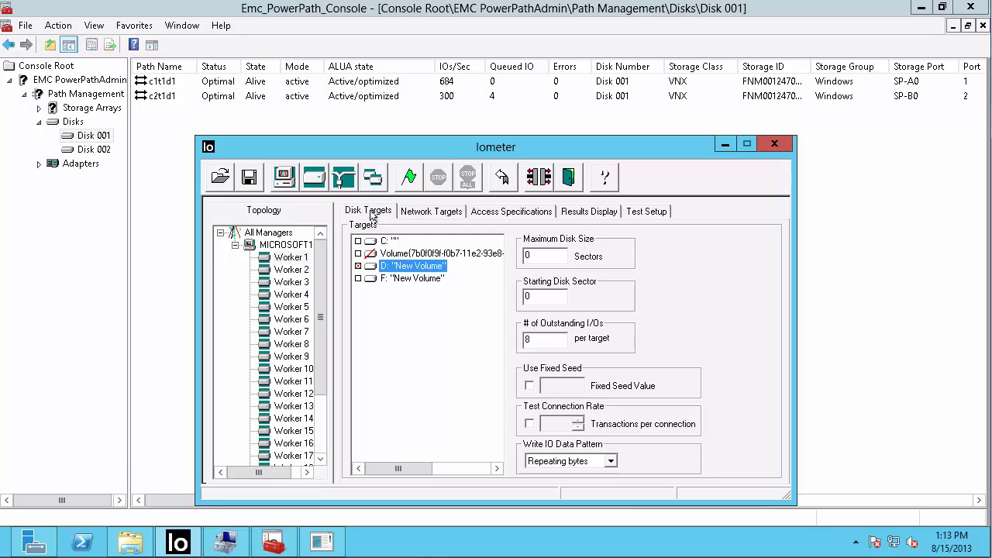
pyautogui.click(373, 279)
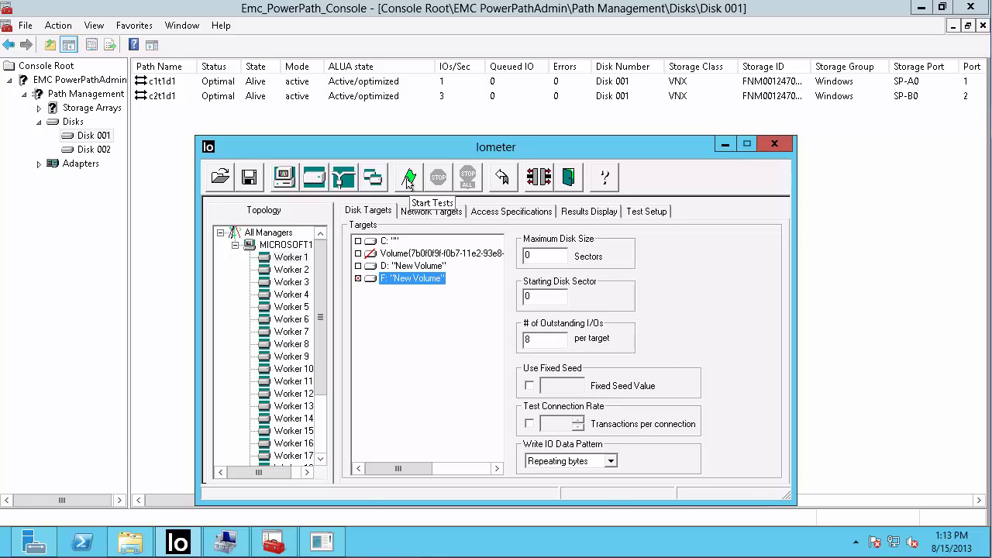
pyautogui.click(408, 179)
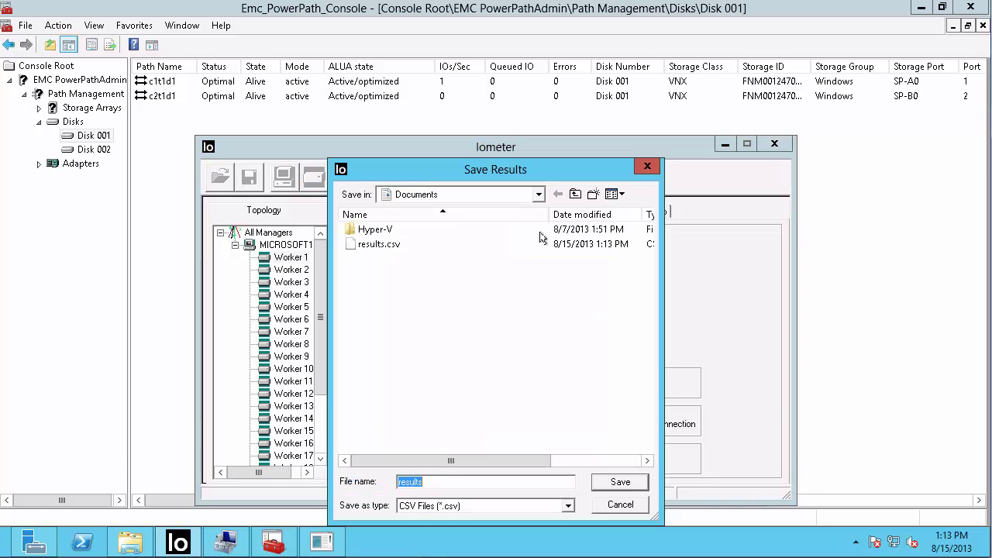
pyautogui.click(609, 485)
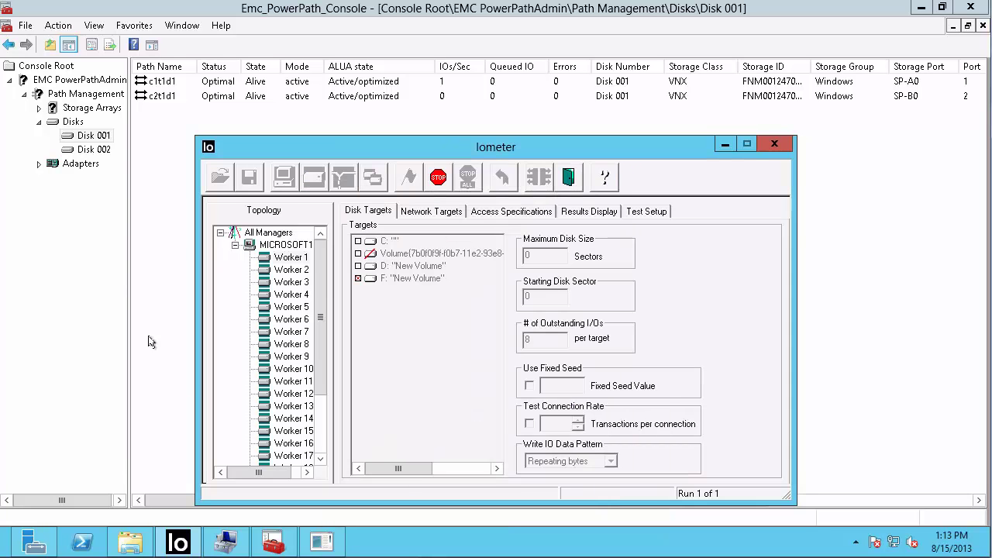
pyautogui.click(93, 149)
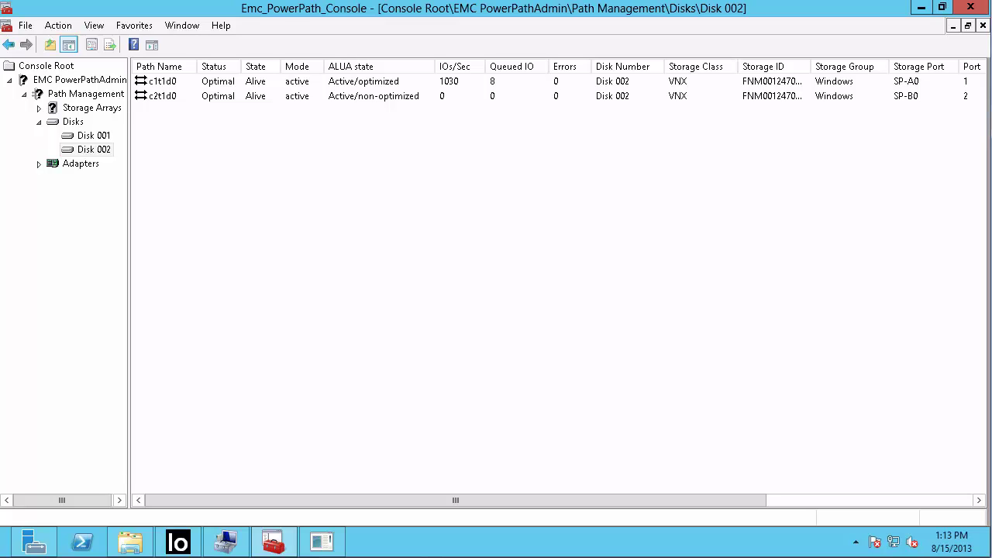